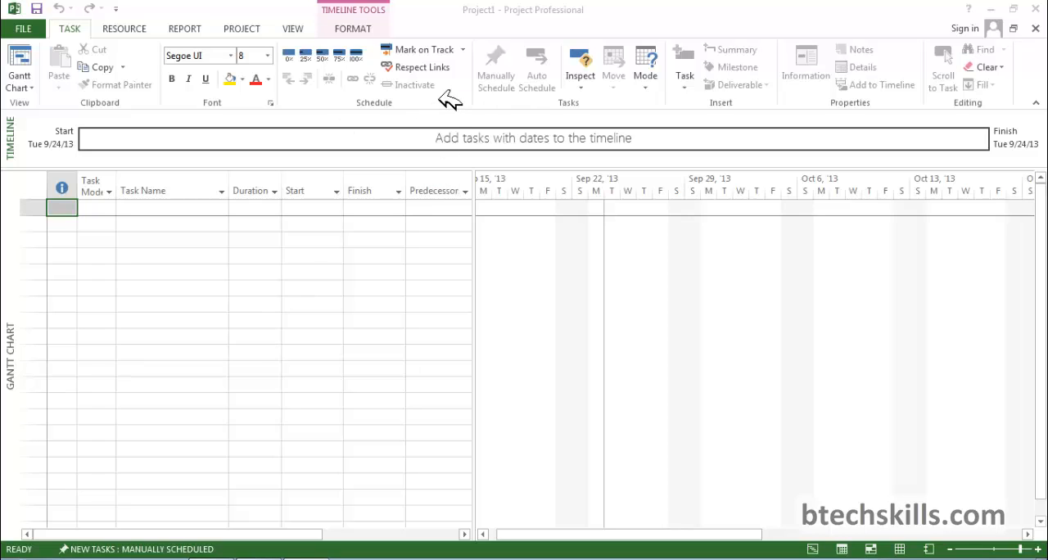
Add the Schedule group and the Email command to the Quick Access Toolbar for all documents.
right_click(448, 99)
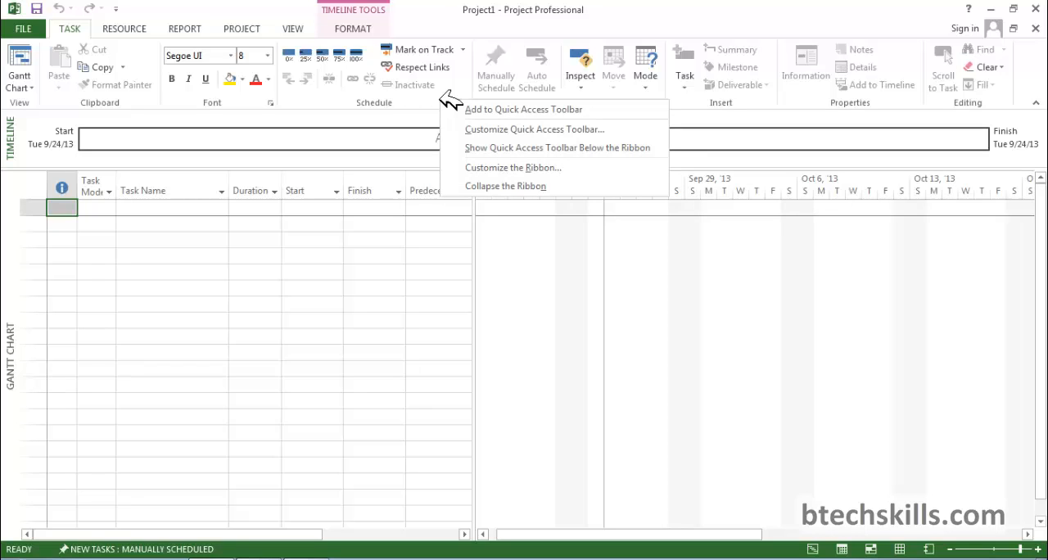
click(546, 108)
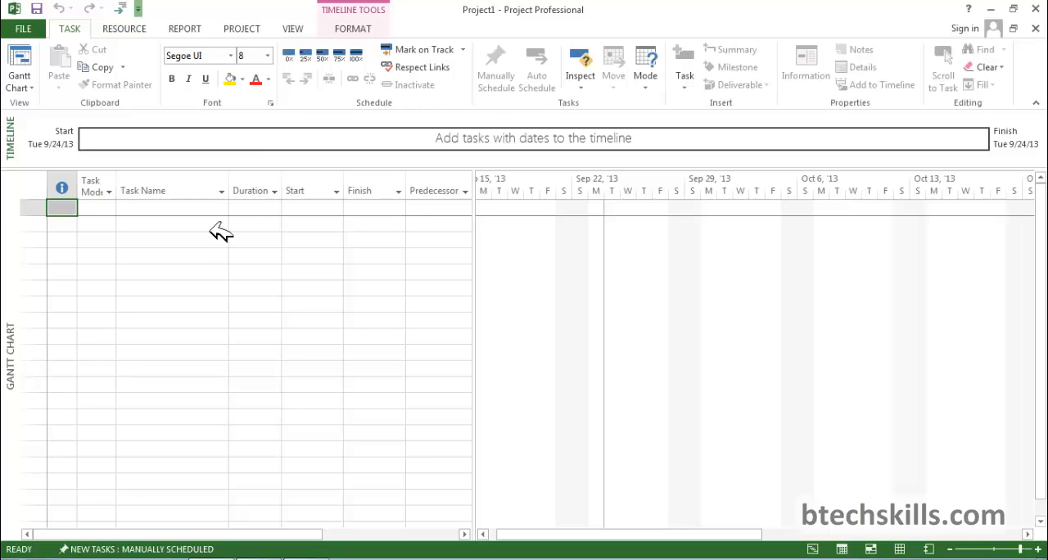
click(196, 247)
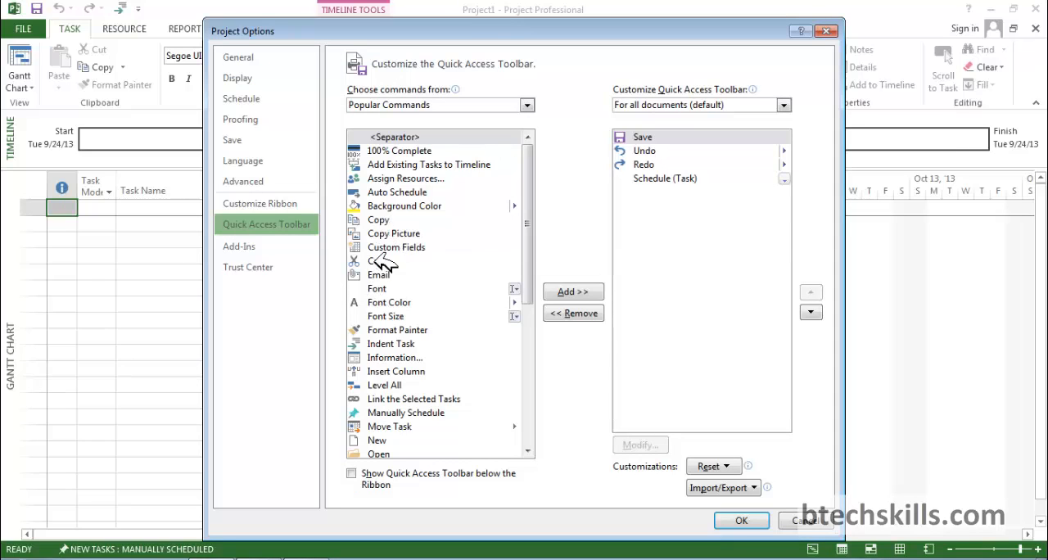
click(387, 276)
click(571, 291)
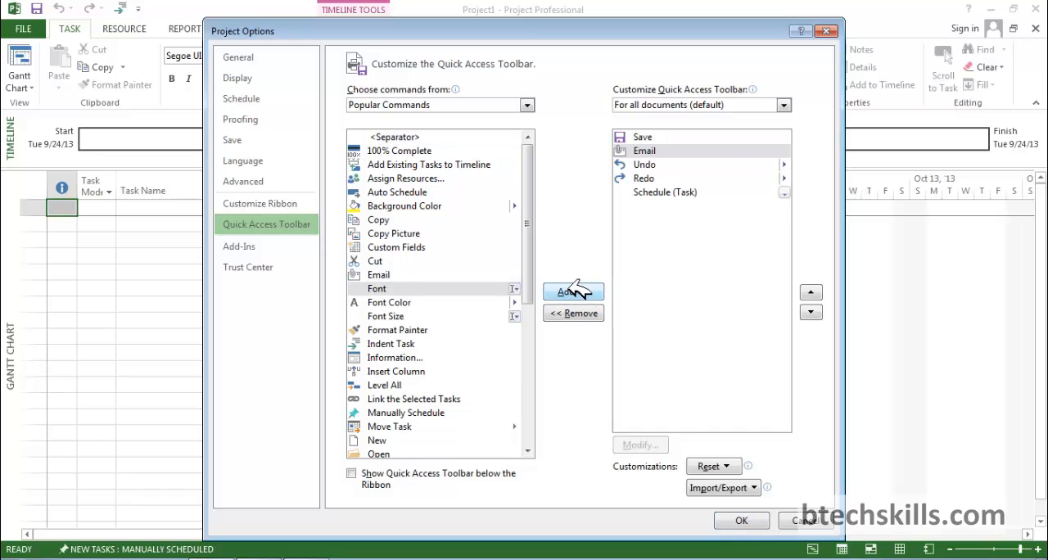
click(743, 520)
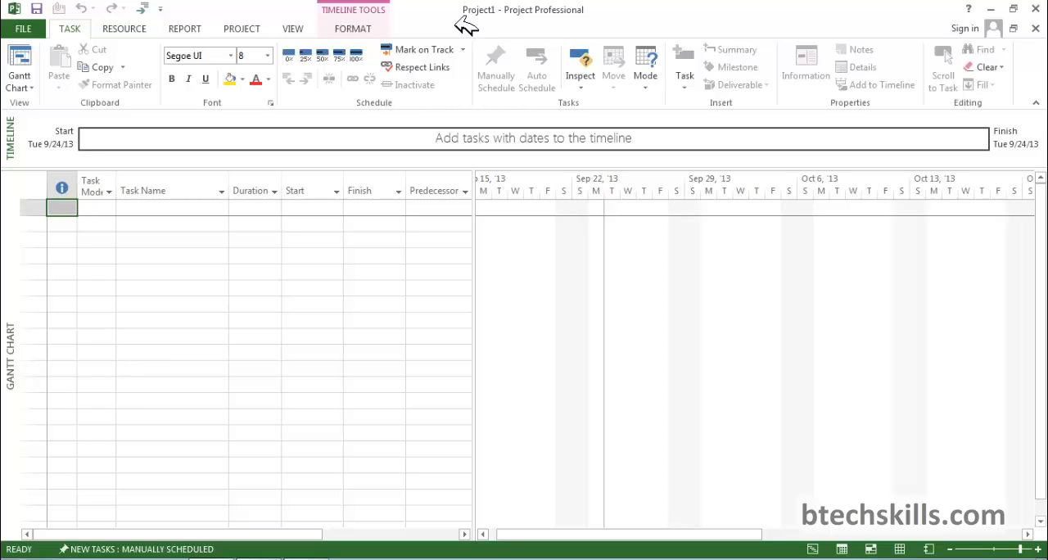
Create a custom ribbon tab after the Task tab and rename it USEFUL.
right_click(451, 93)
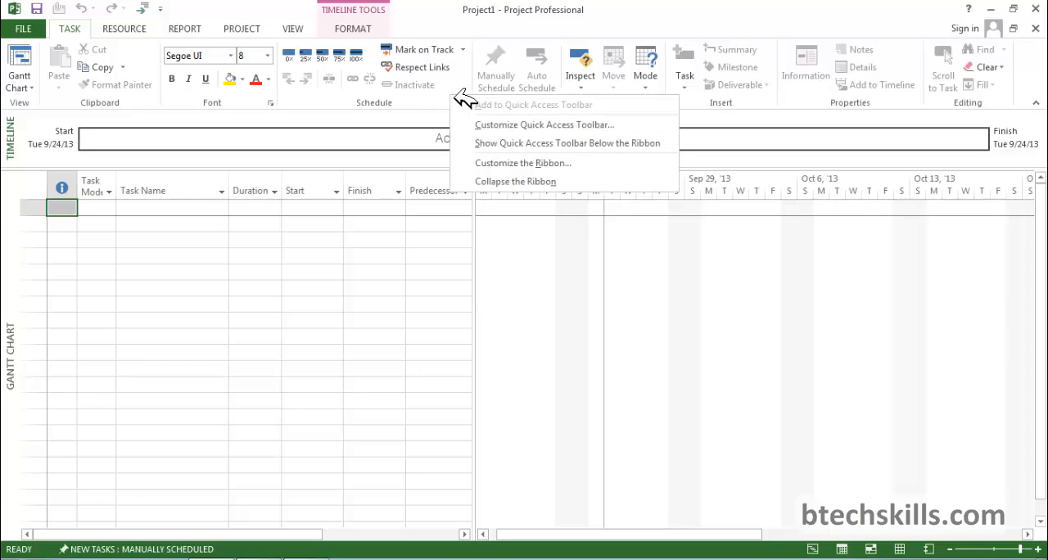
click(543, 167)
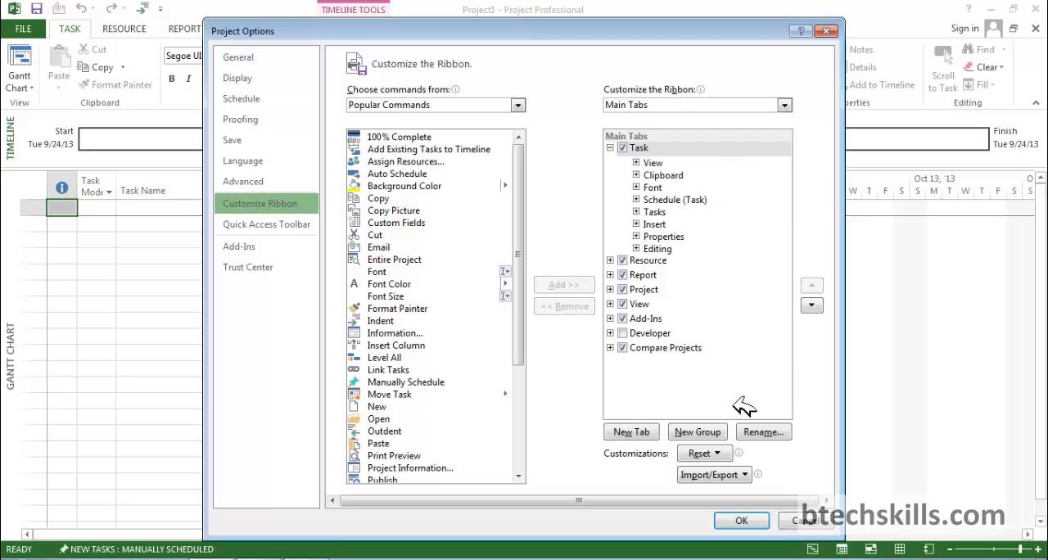
click(653, 432)
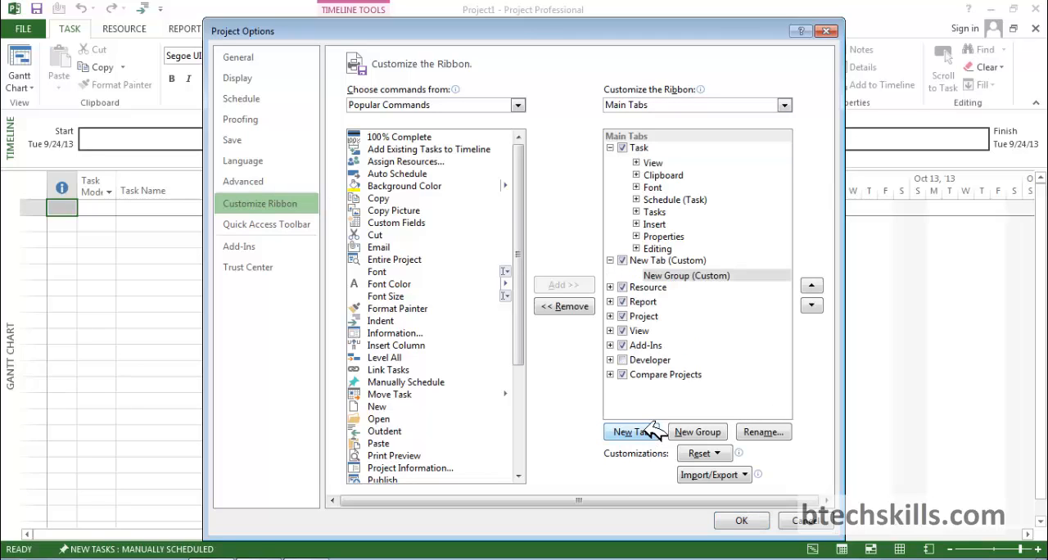
click(694, 260)
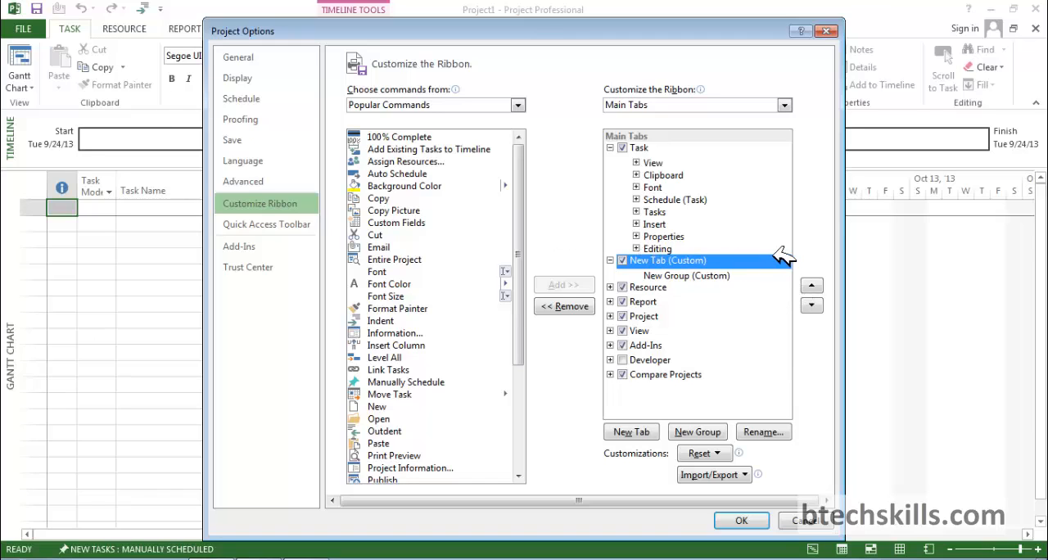
click(678, 276)
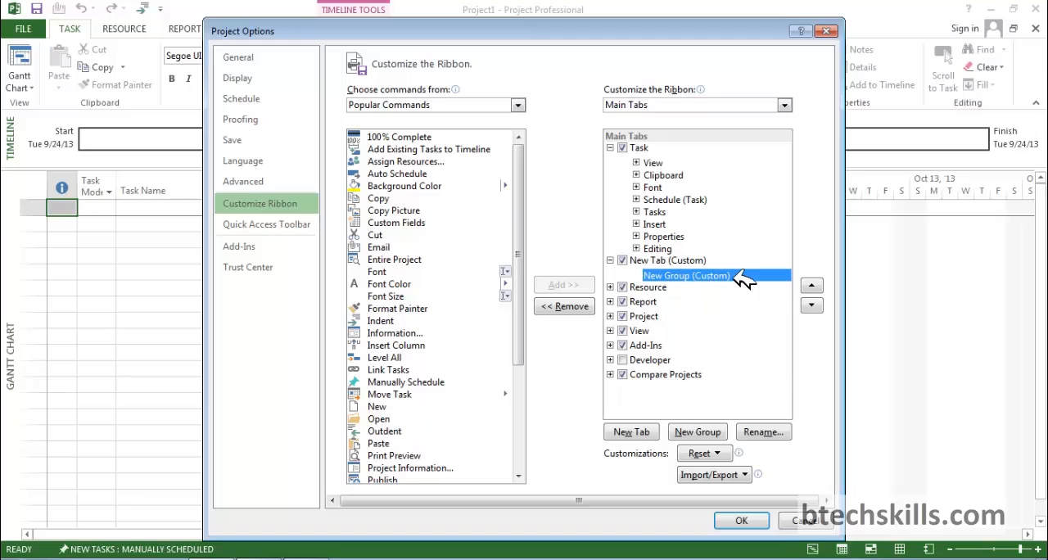
click(695, 260)
click(777, 431)
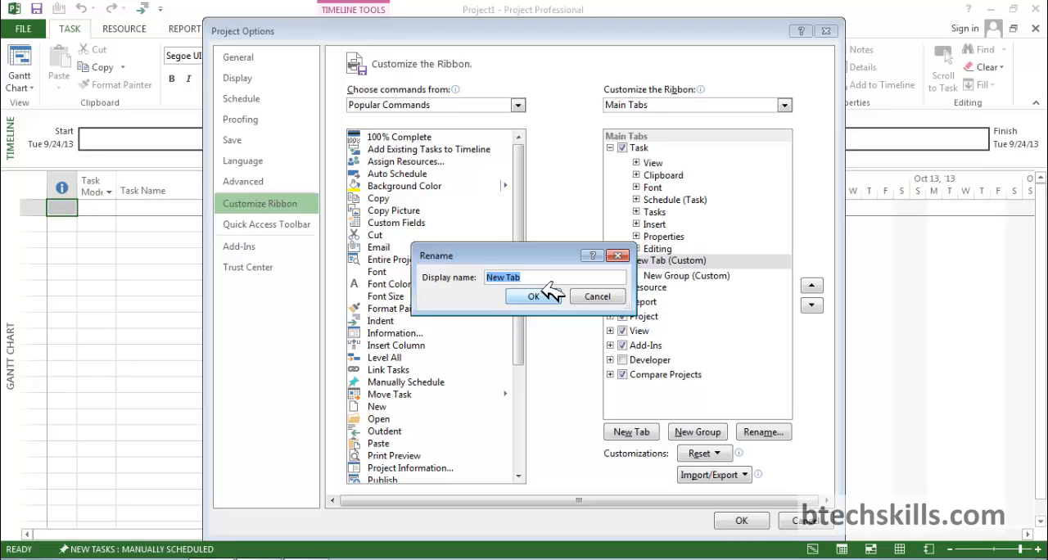
text(USEFUL)
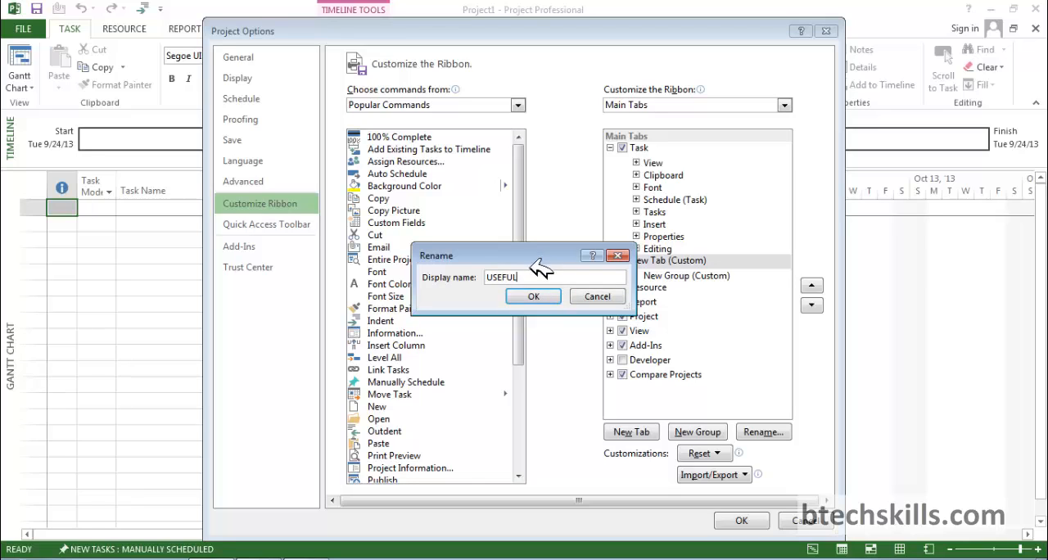
click(533, 296)
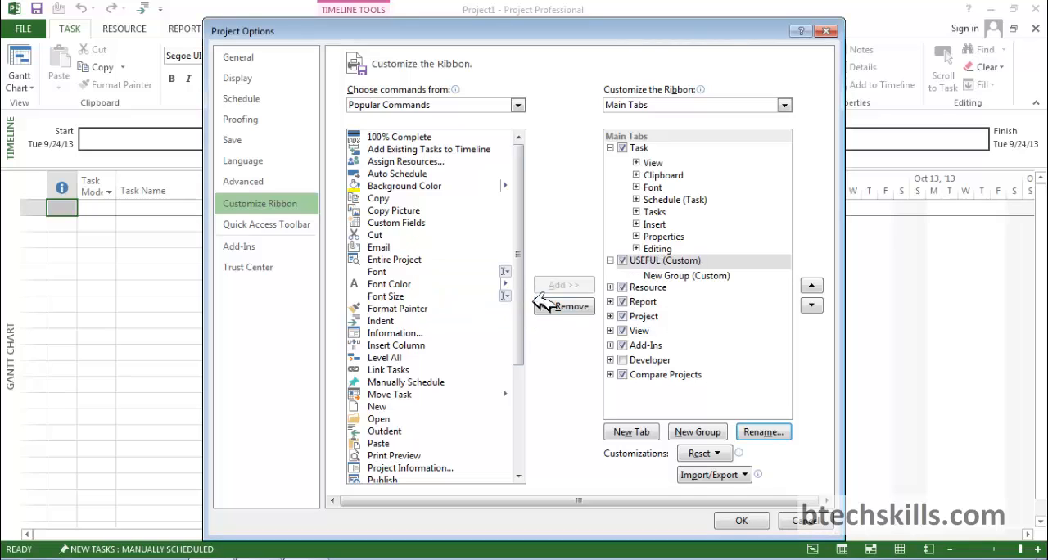
Rename the new custom group in the USEFUL tab as 1.
click(697, 278)
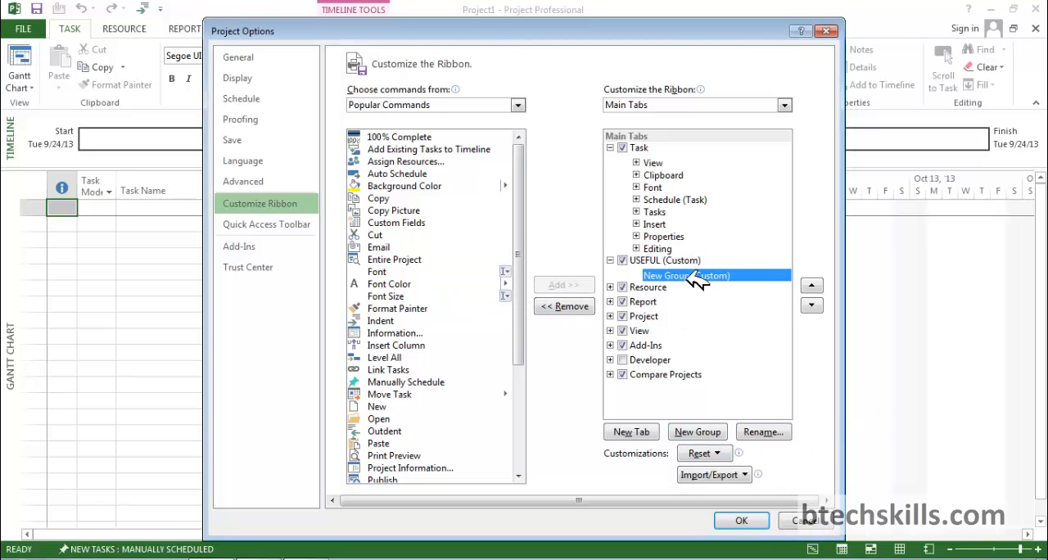
click(761, 431)
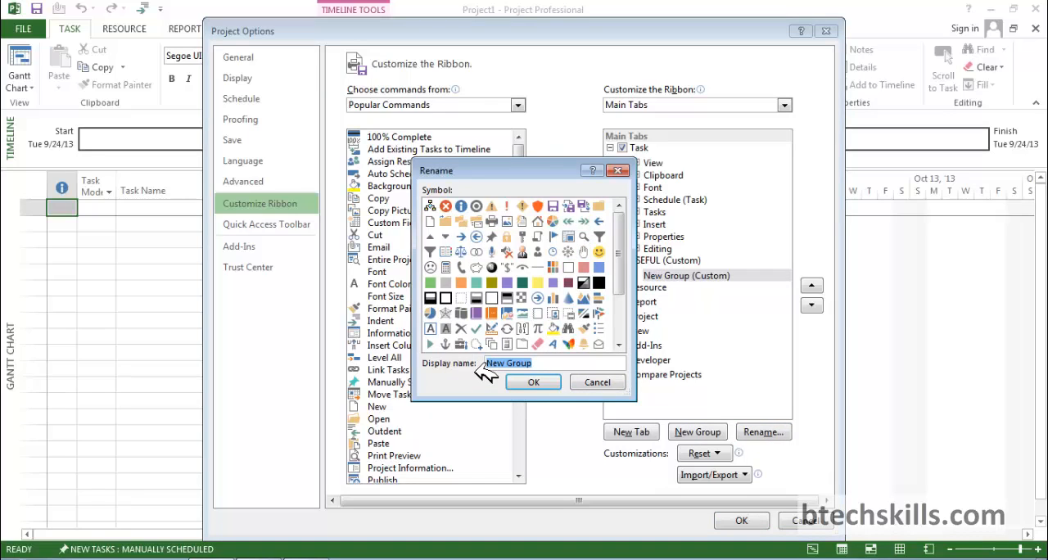
text(1)
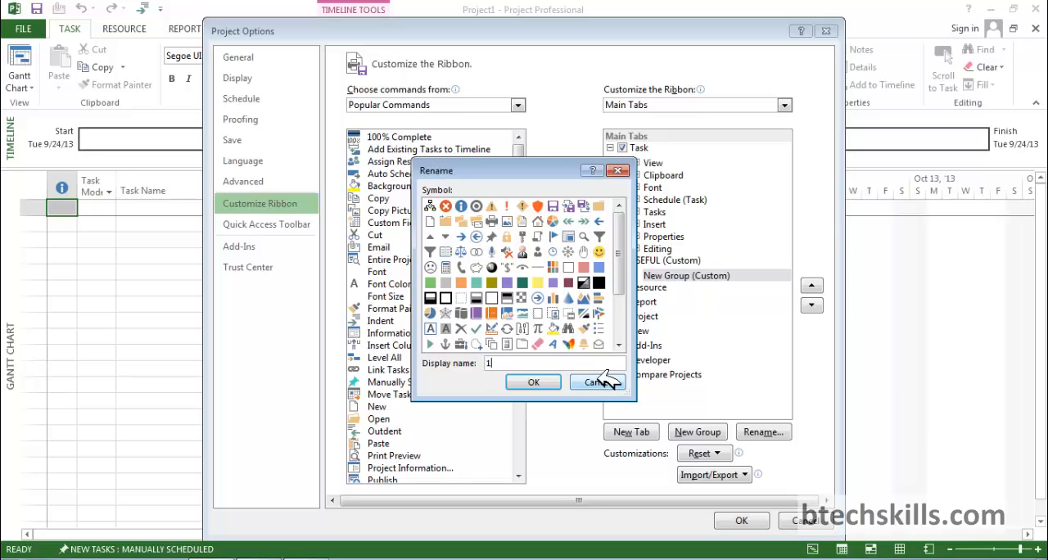
click(548, 383)
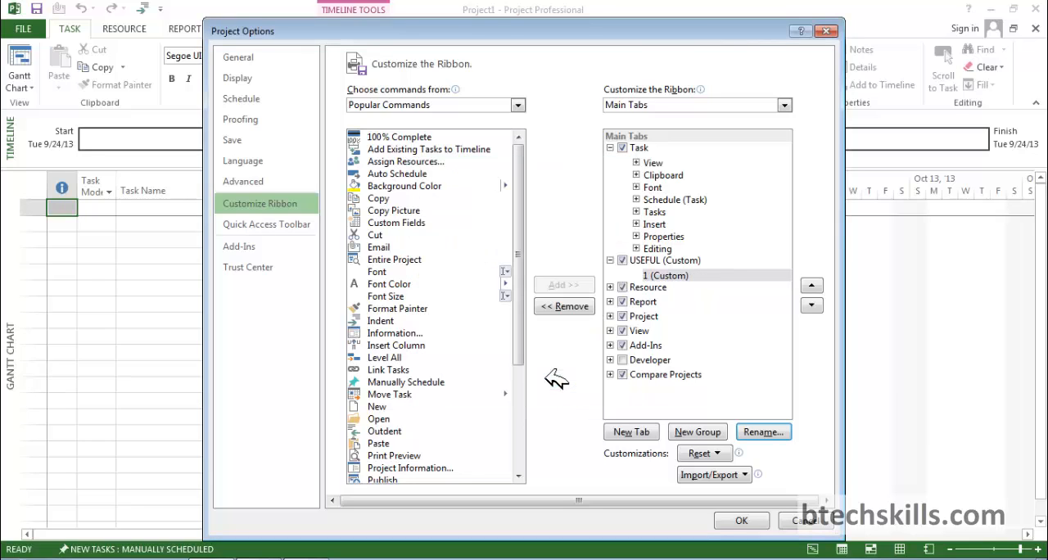
Add a second custom group to the USEFUL tab and name it 2.
click(695, 432)
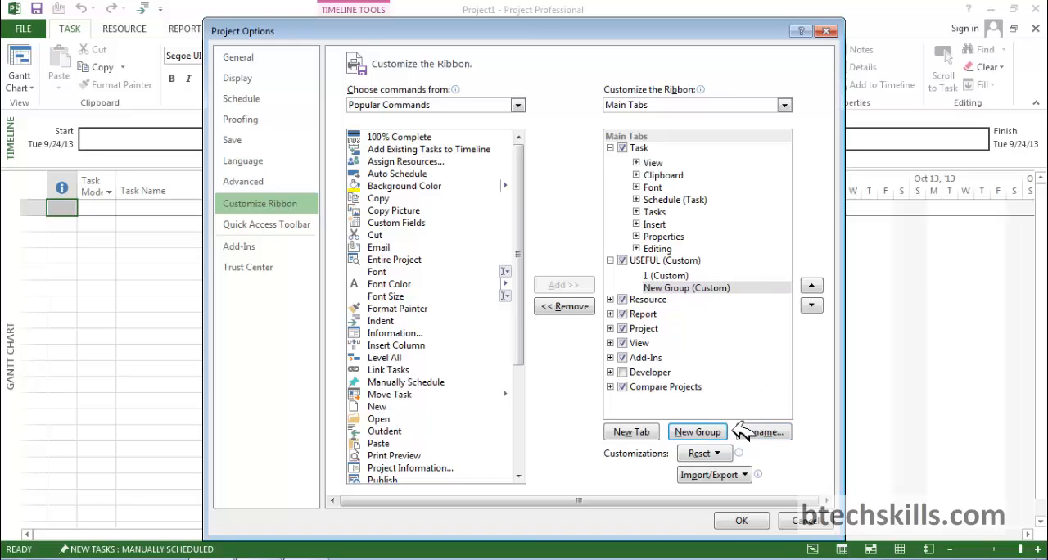
click(762, 432)
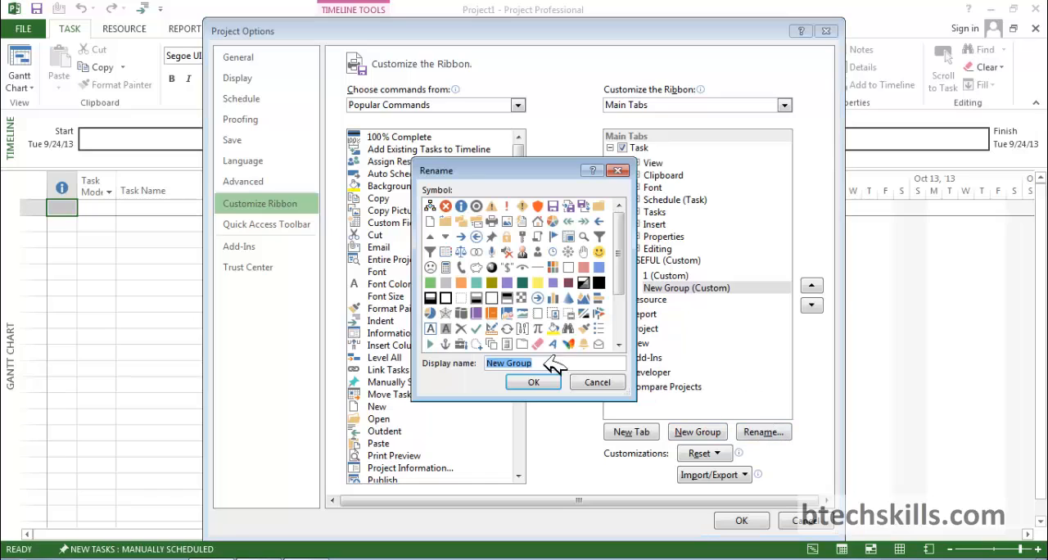
drag(562, 368, 480, 373)
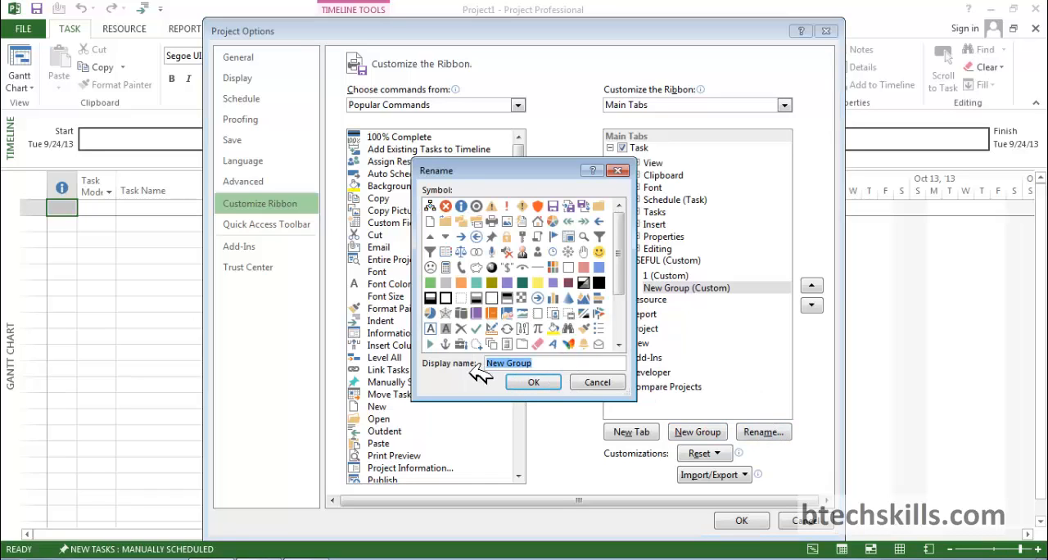
text(2)
click(536, 382)
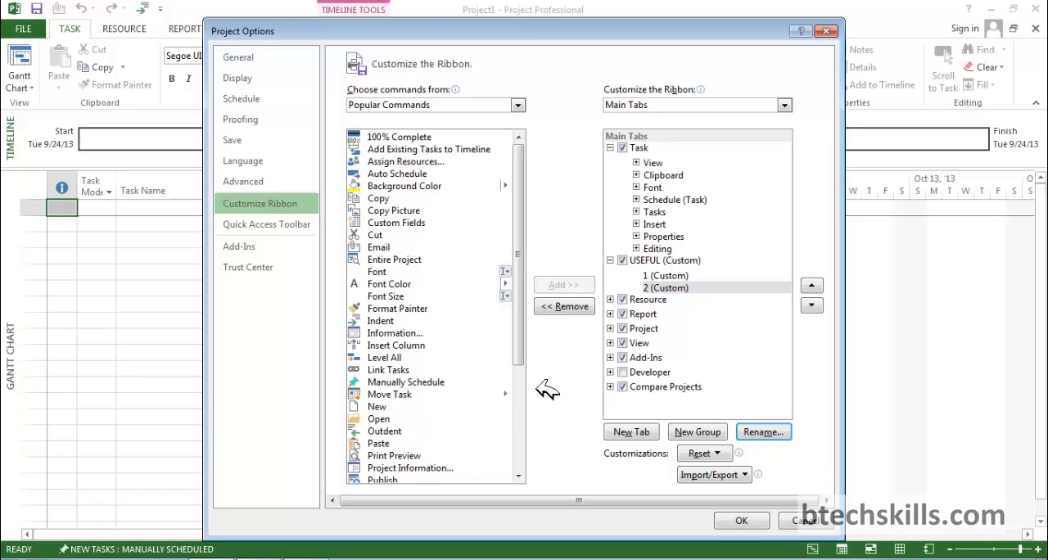
click(725, 312)
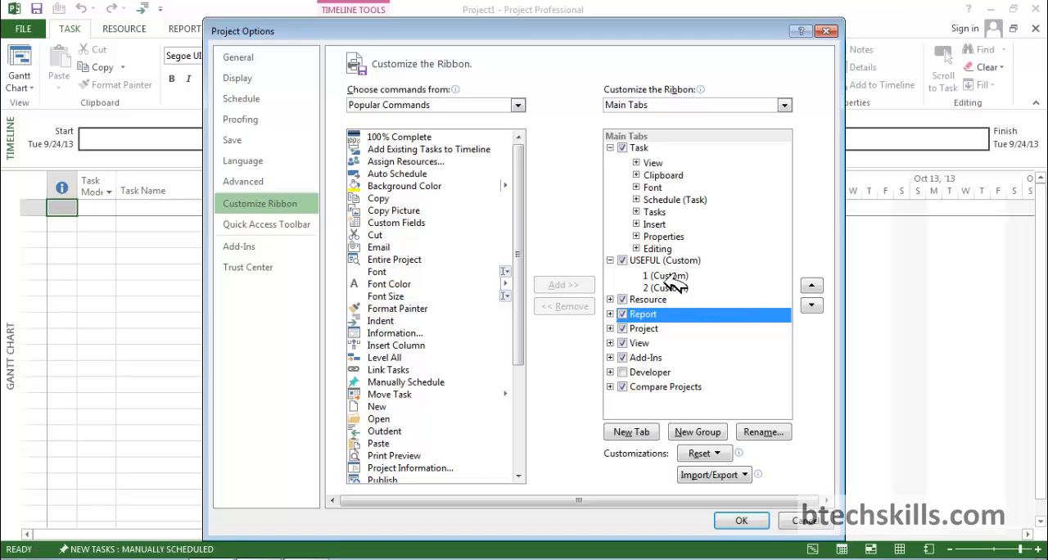
Add the popular commands Insert Column and Information to custom group 1 of the USEFUL tab.
click(682, 276)
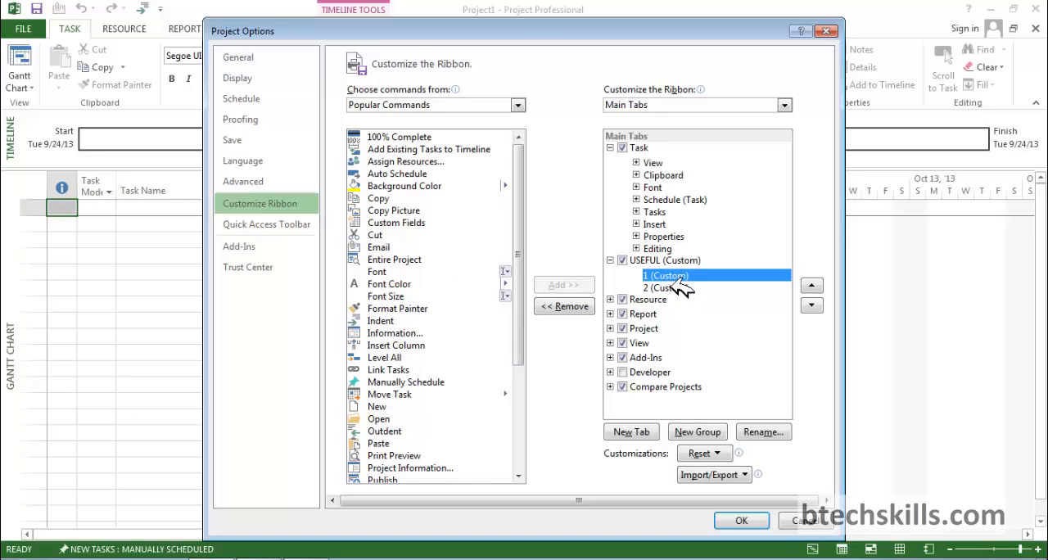
click(519, 105)
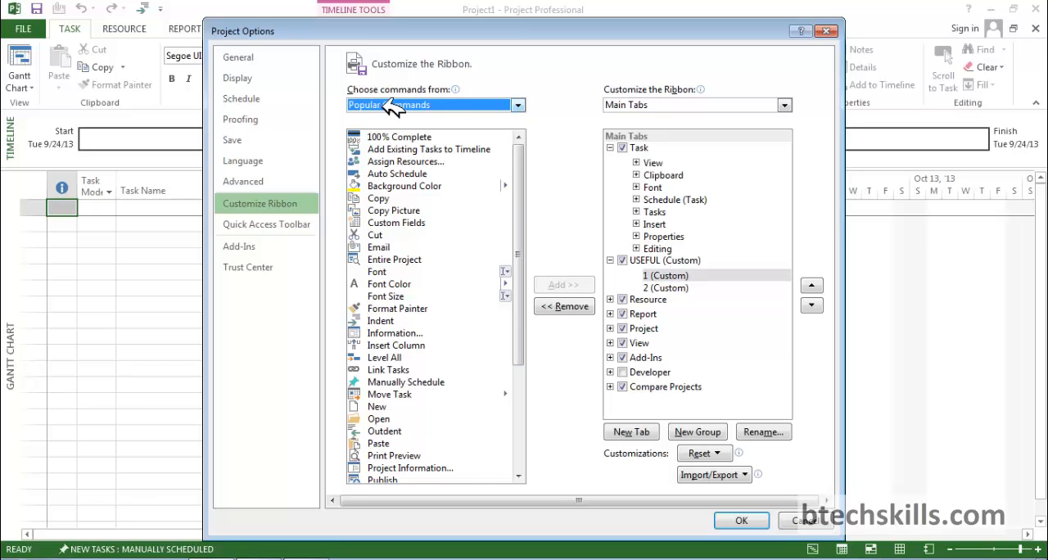
drag(533, 187, 531, 287)
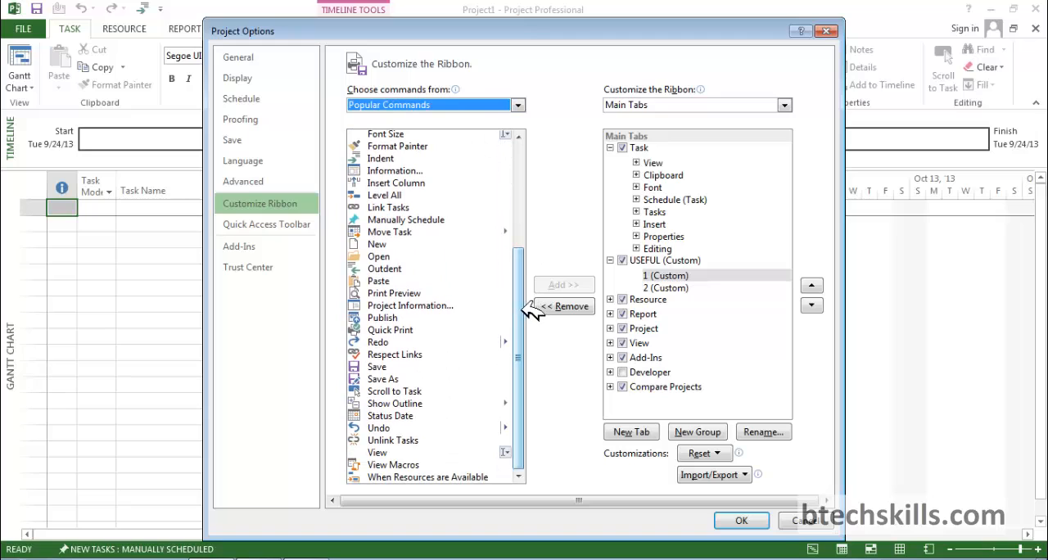
click(417, 180)
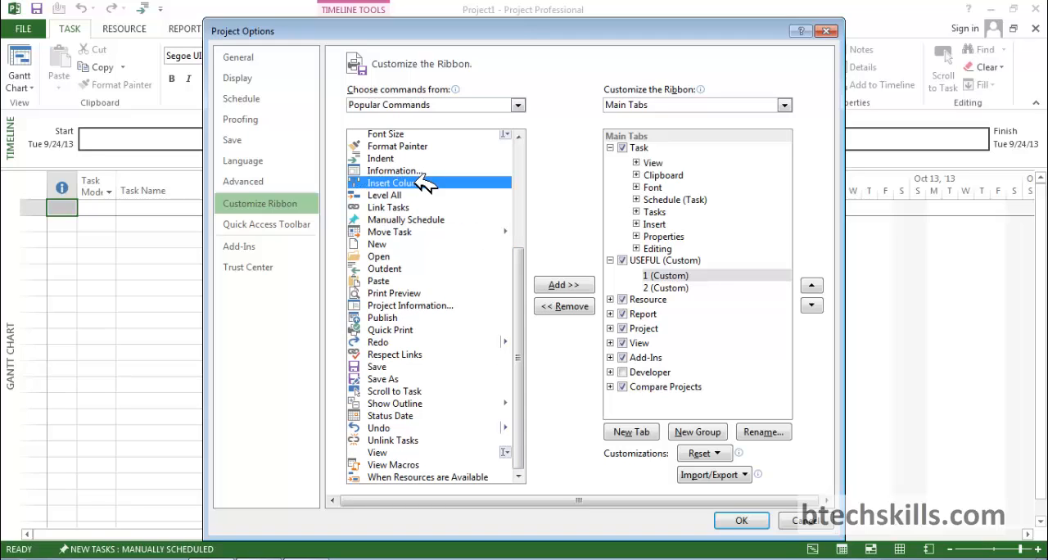
click(563, 285)
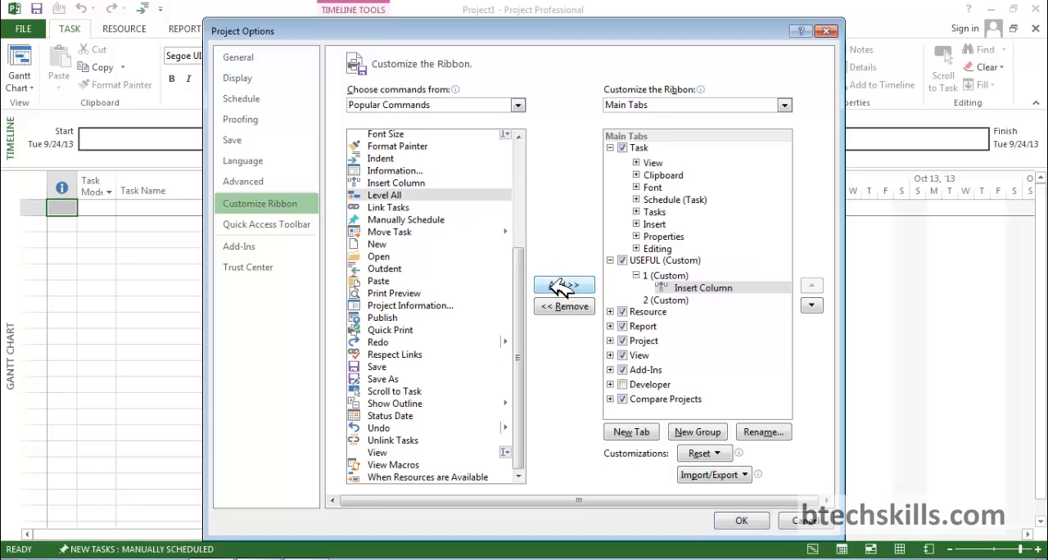
click(412, 171)
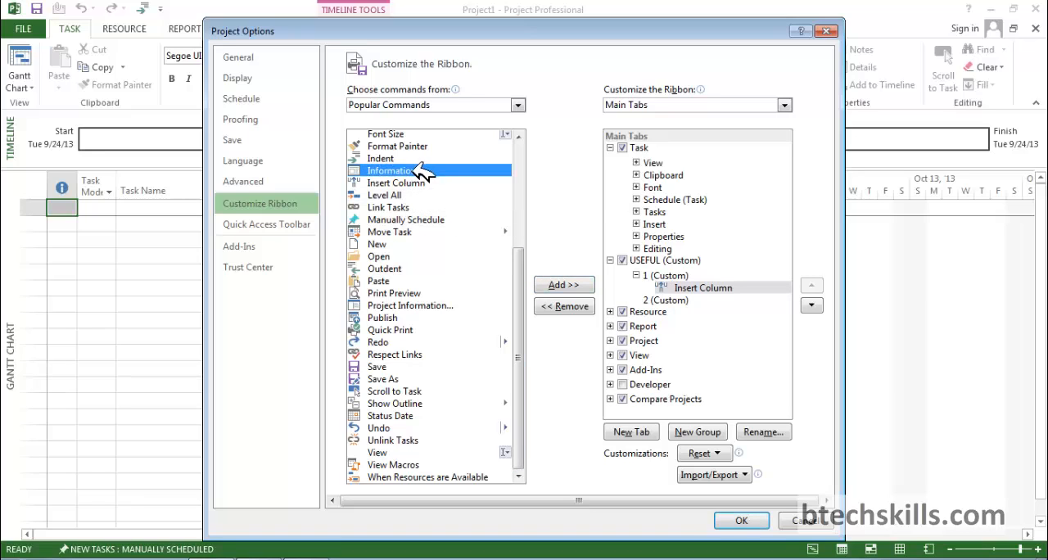
click(563, 285)
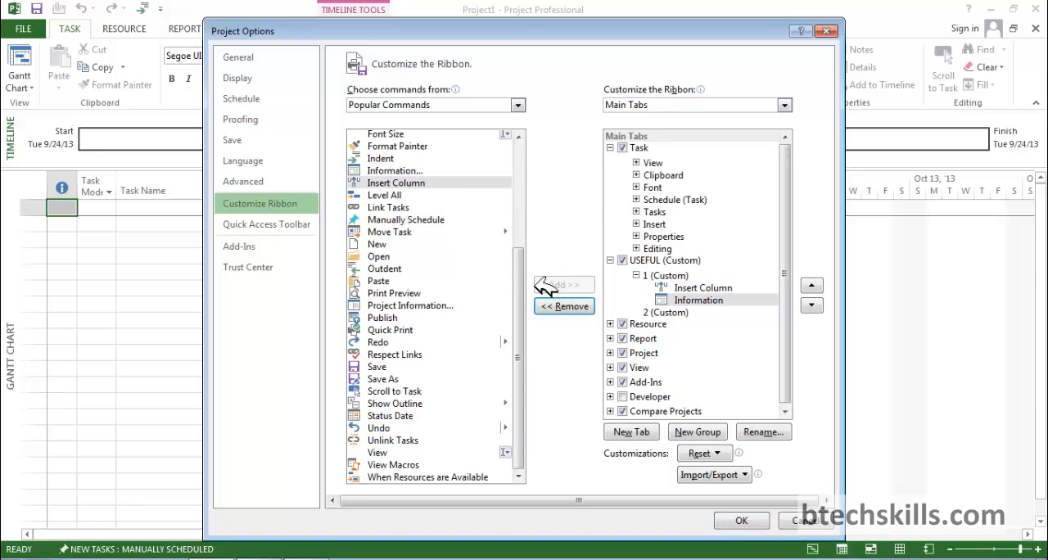
Add the Link Tasks, Move Task and Outdent commands to custom group 2 of the USEFUL tab.
click(664, 312)
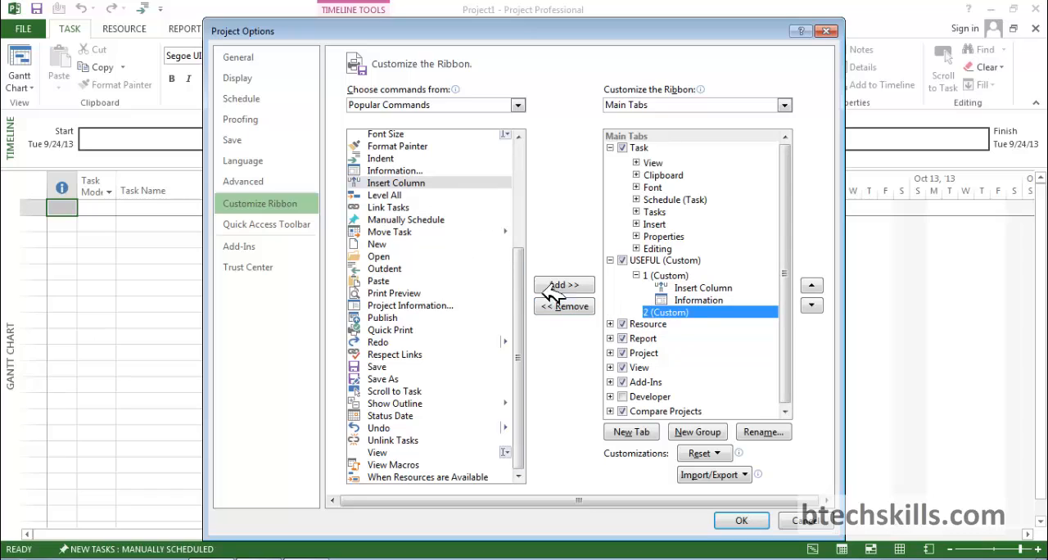
click(399, 209)
click(562, 285)
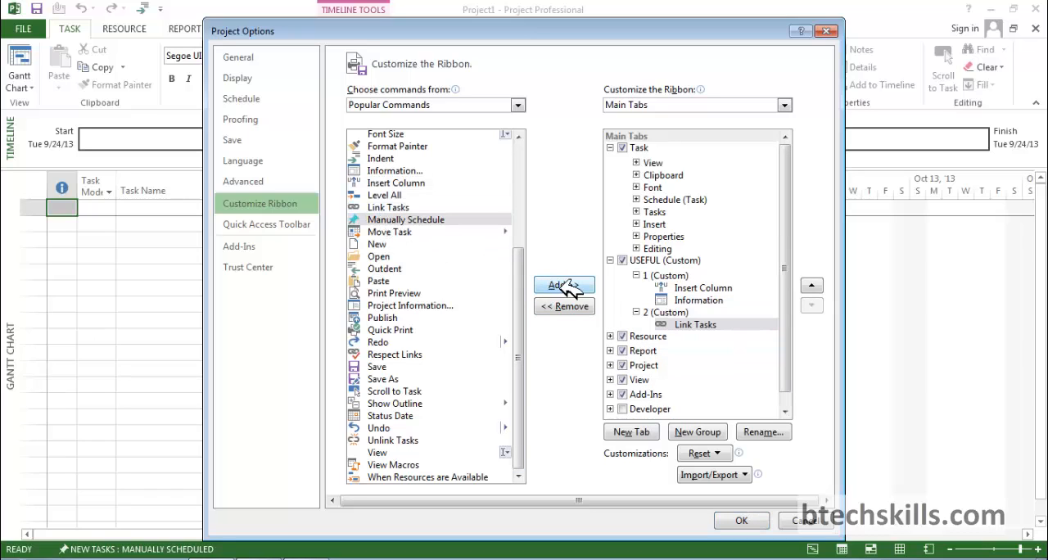
click(401, 233)
click(564, 285)
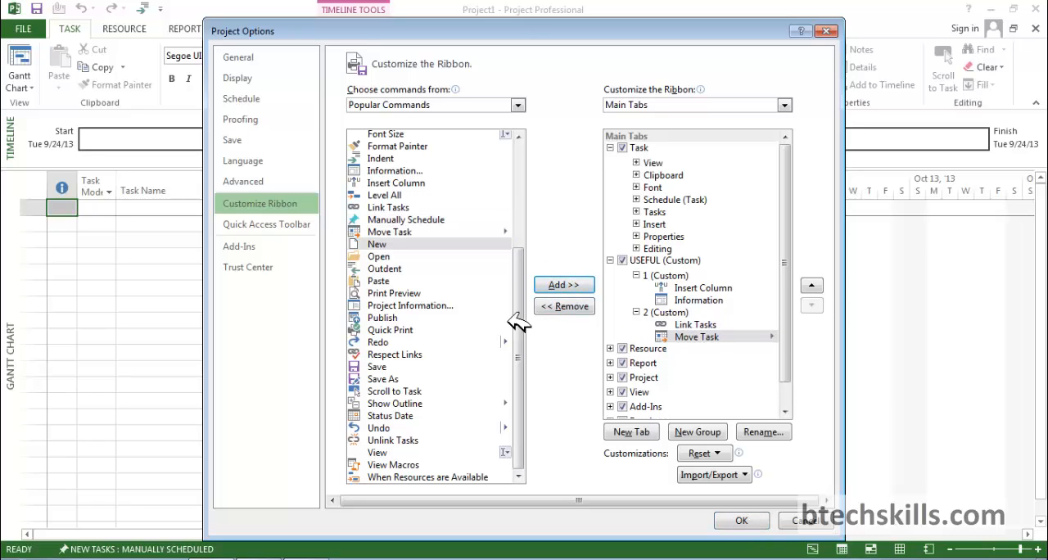
click(396, 269)
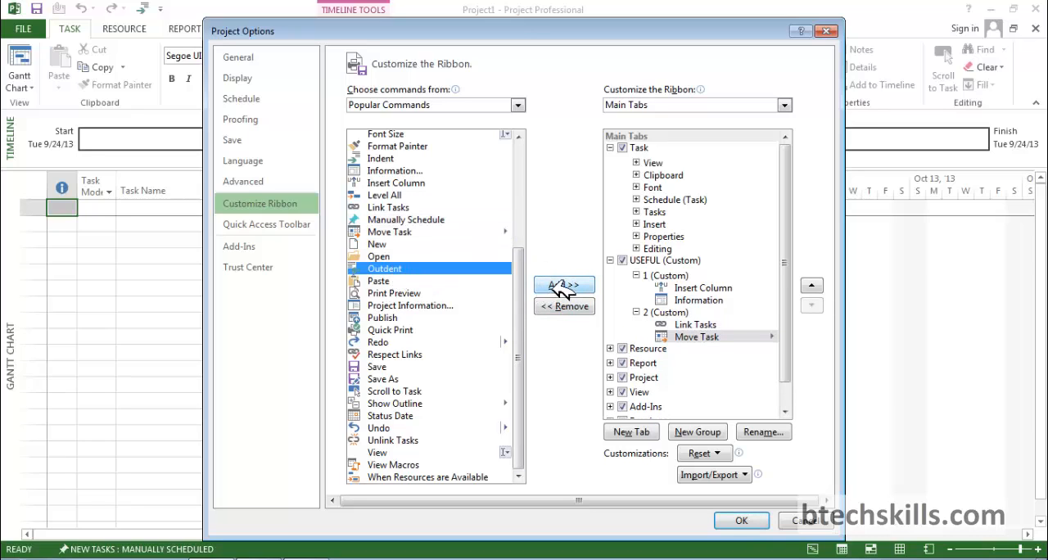
click(565, 285)
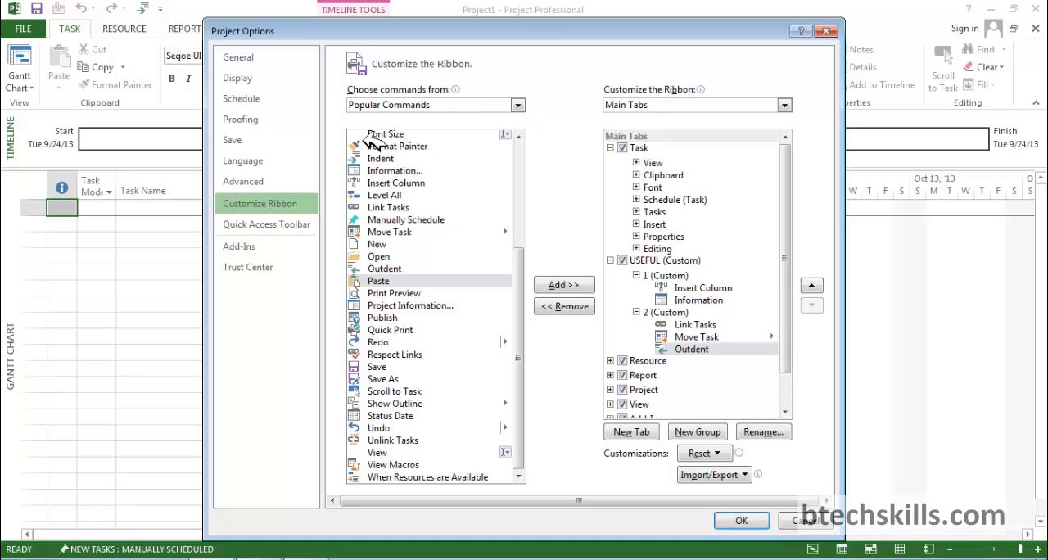
Switch the source of available ribbon commands to All Commands and browse the list.
click(401, 105)
click(402, 145)
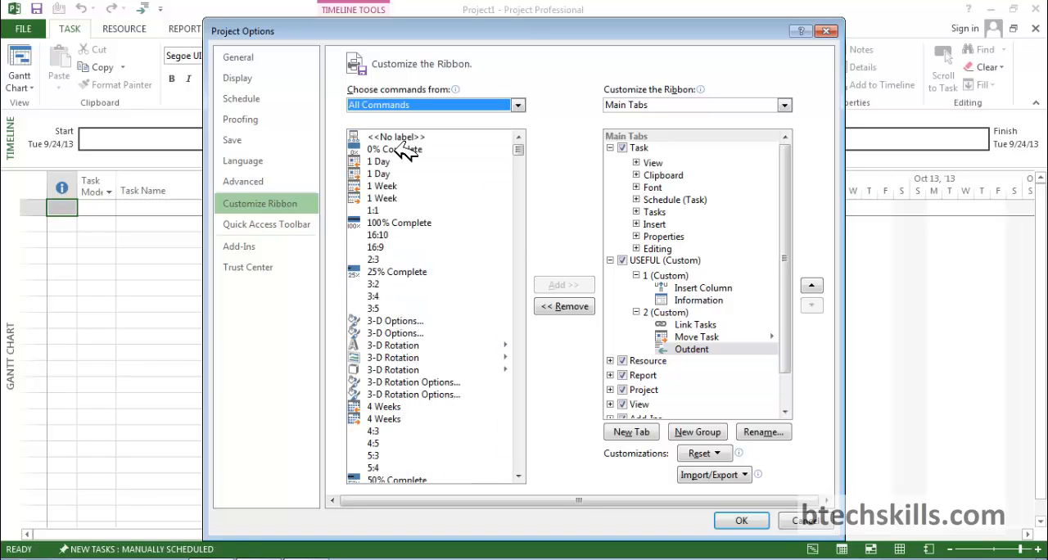
mouse_move(518, 149)
mouse_down()
mouse_move(520, 212)
mouse_move(526, 141)
mouse_up()
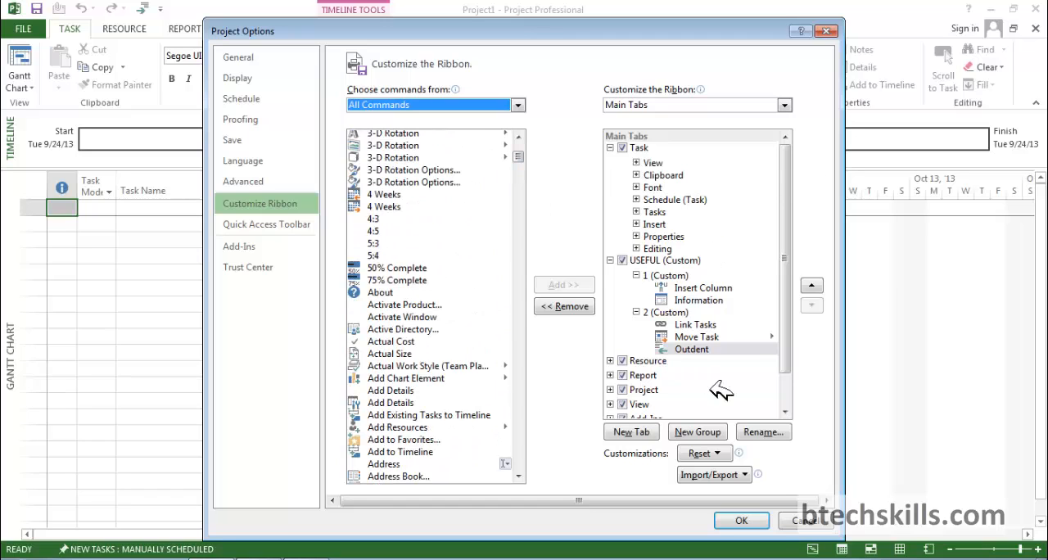
Apply the ribbon customizations and display the commands of the custom USEFUL tab.
click(740, 521)
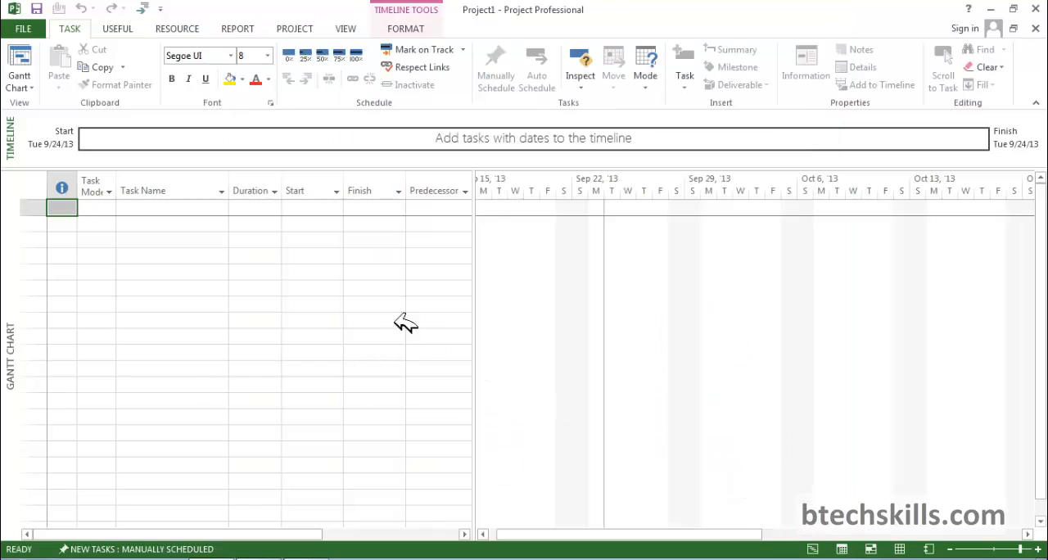
click(124, 27)
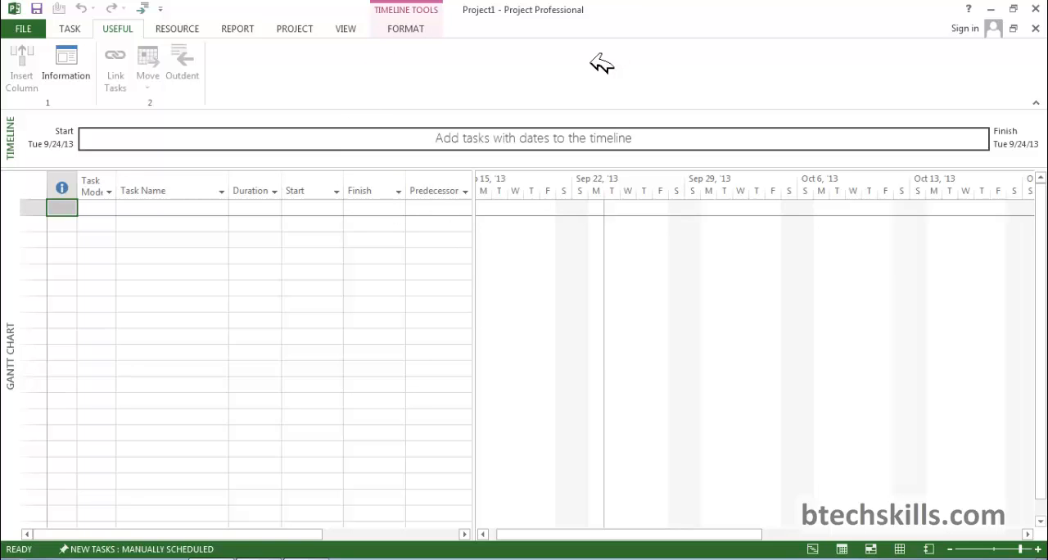
Collapse the ribbon and switch through the View, Project and Resource tabs while it is collapsed.
right_click(427, 82)
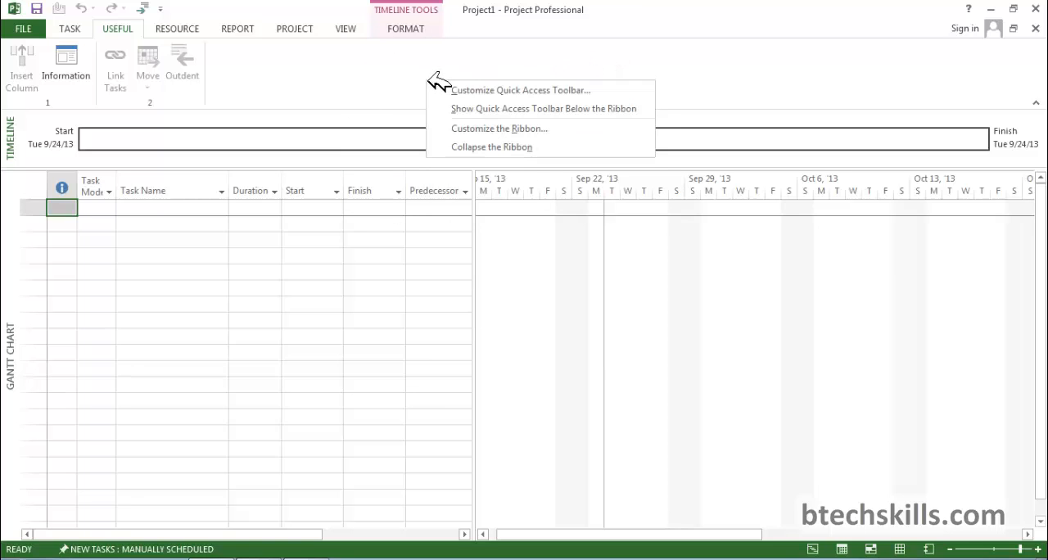
click(455, 149)
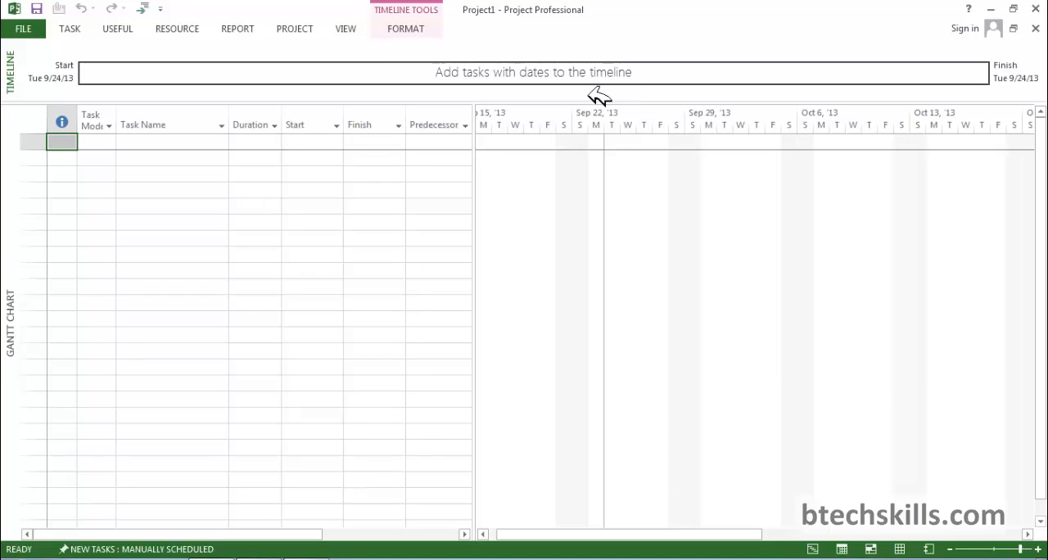
click(360, 28)
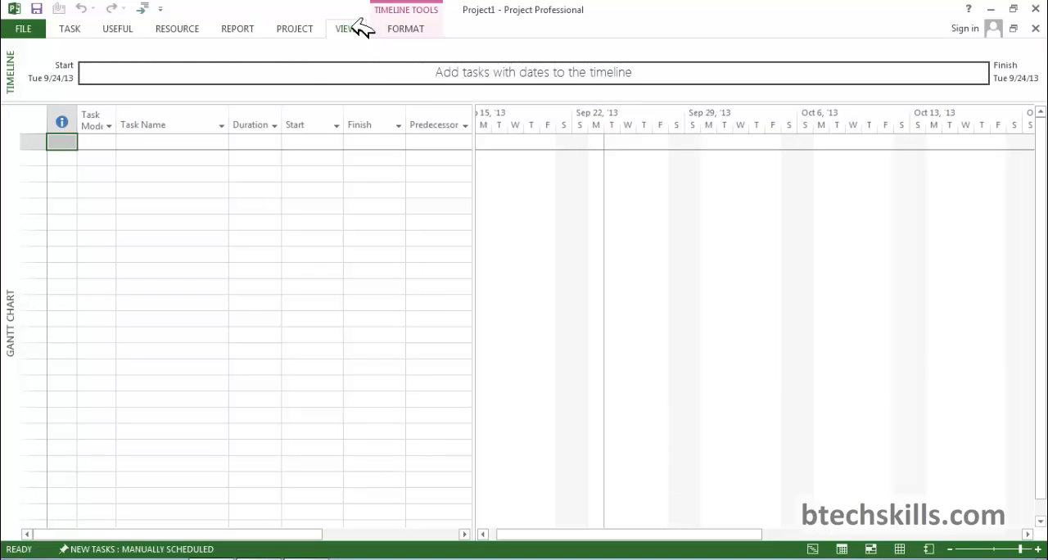
click(300, 29)
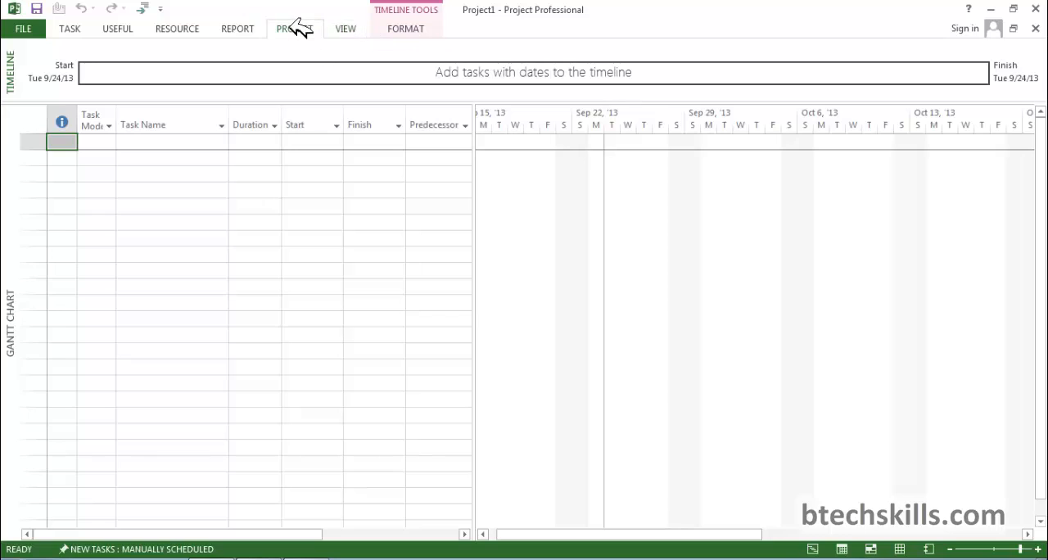
click(183, 30)
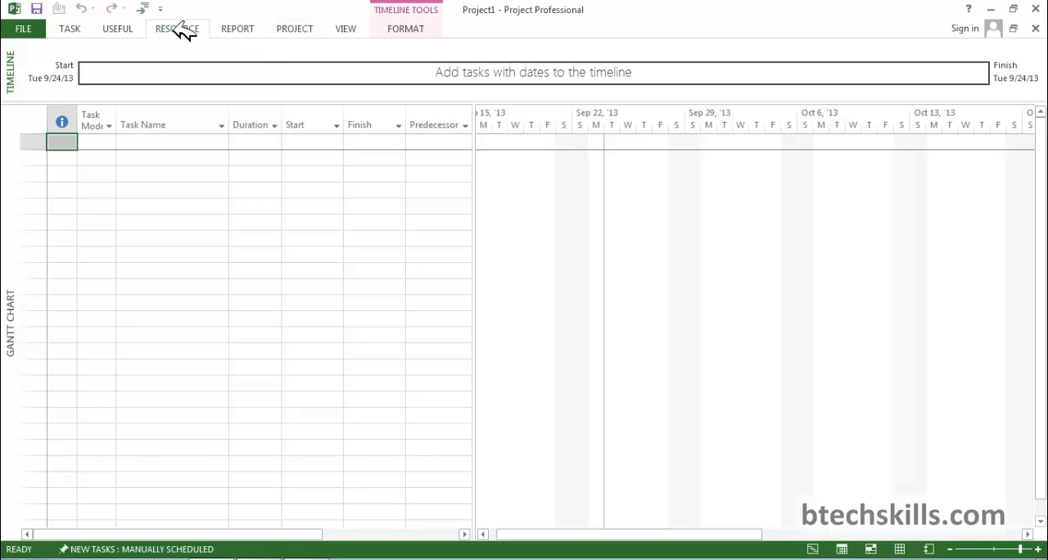
Turn off the collapsed ribbon display and return to the Task commands.
right_click(563, 60)
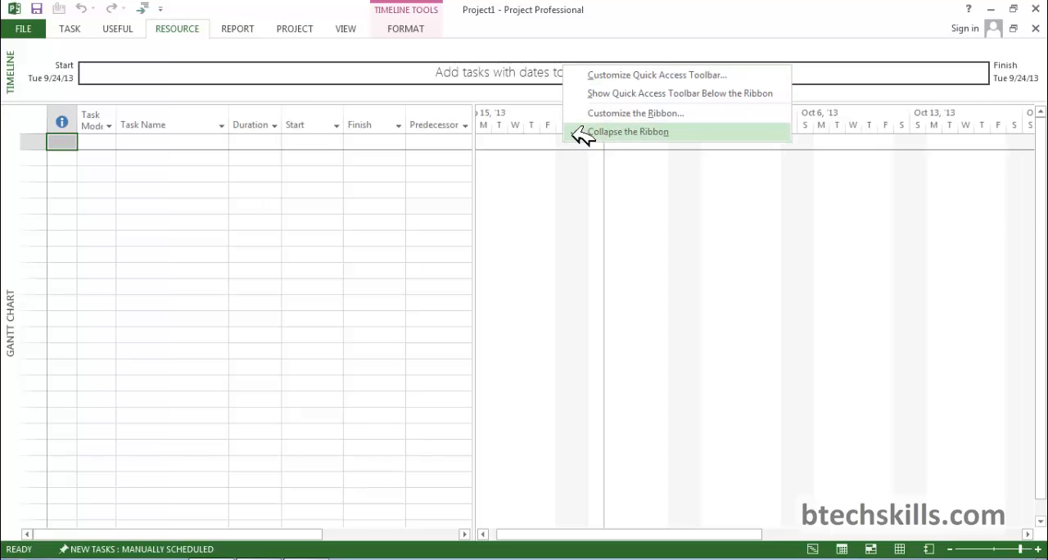
click(622, 131)
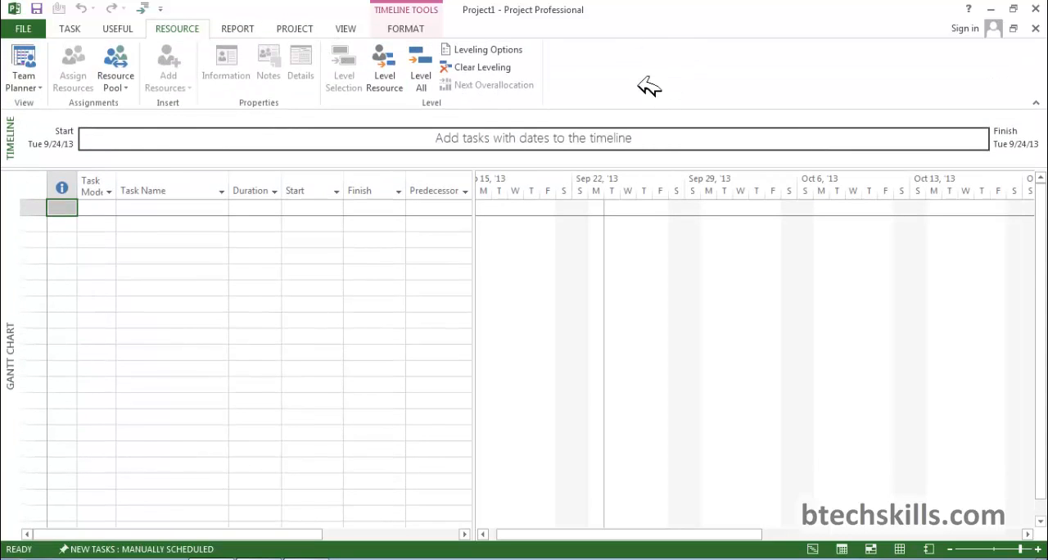
click(70, 29)
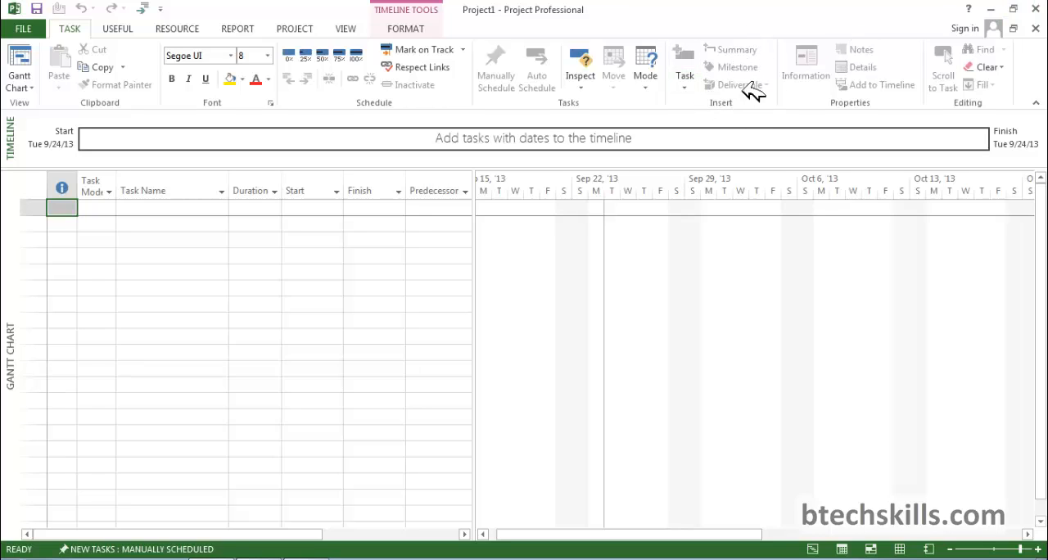
Restore the project window to its smaller size and maximize it again.
click(1015, 8)
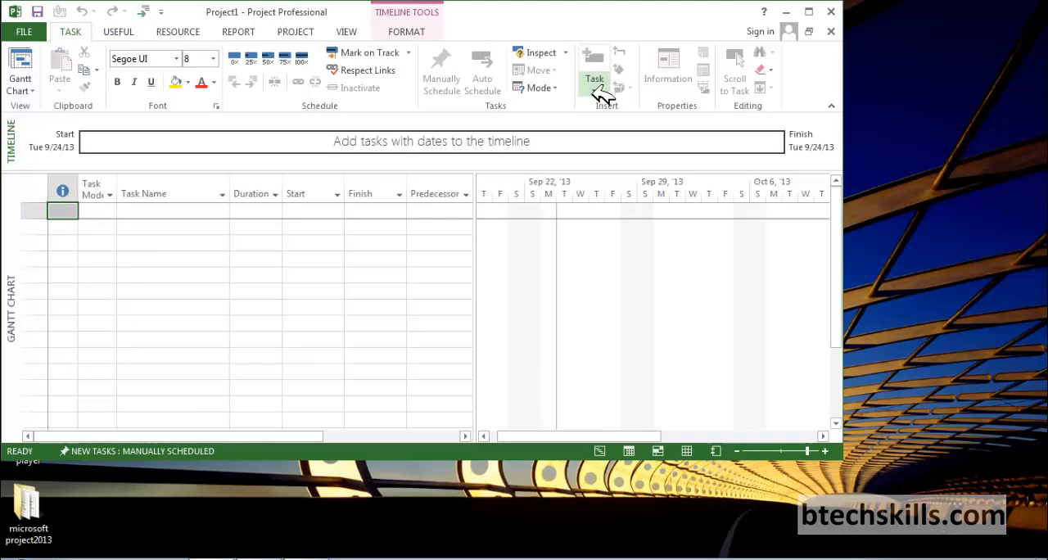
click(808, 11)
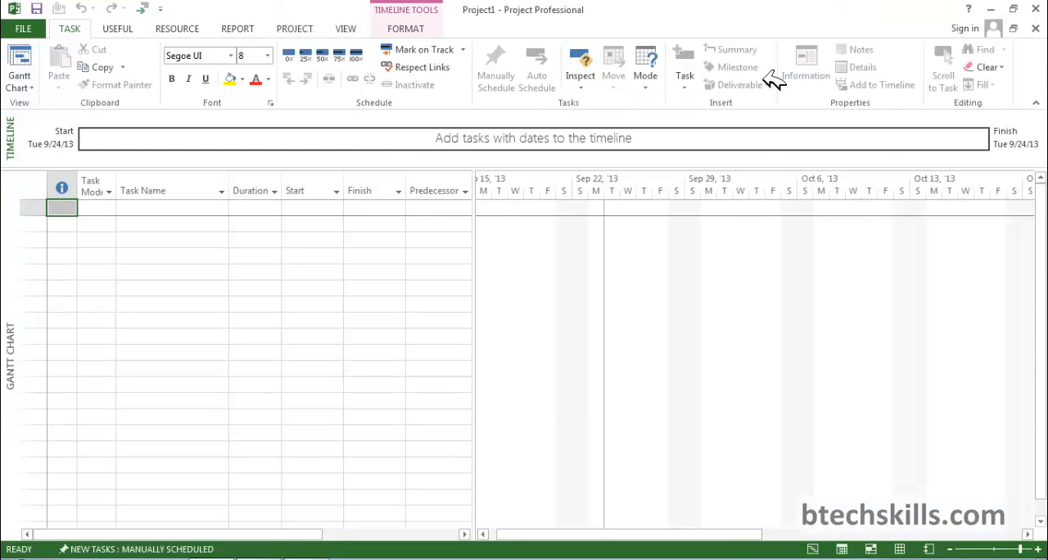